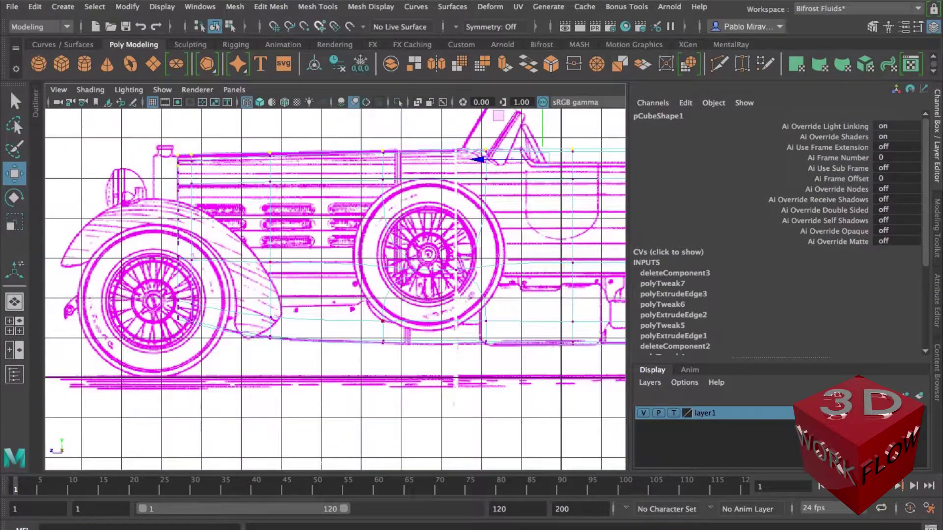
Activate the Move tool and deselect the fender's sphere vertices.
{"action": "key", "text": "w"}
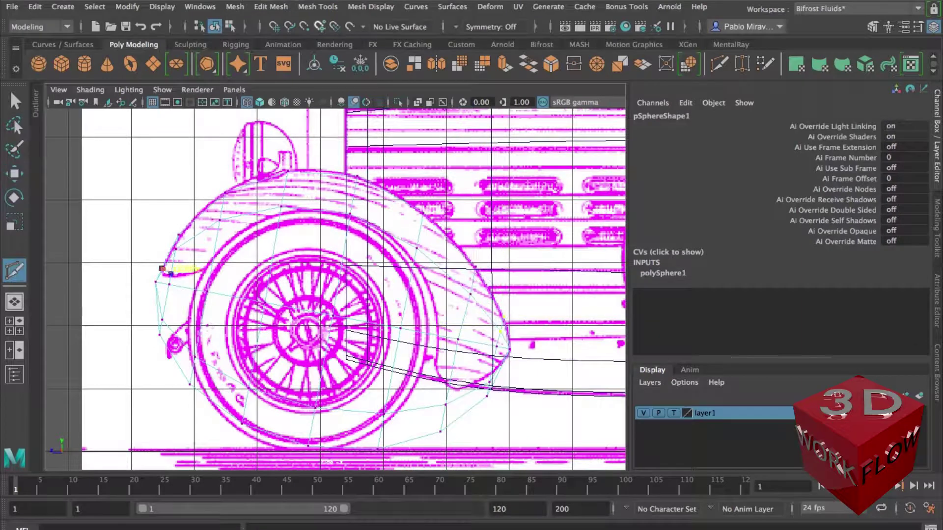
{"action": "left_click", "coordinate": [414, 261]}
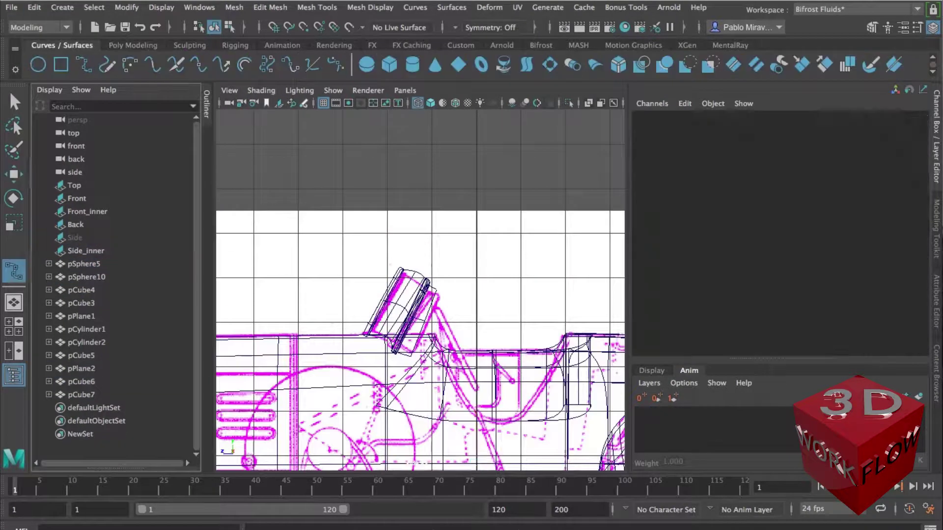
Put curve1 in Control Vertex mode, ready to move its control points.
{"action": "right_click", "coordinate": [487, 196]}
{"action": "left_click", "coordinate": [409, 195]}
{"action": "key", "text": "w"}
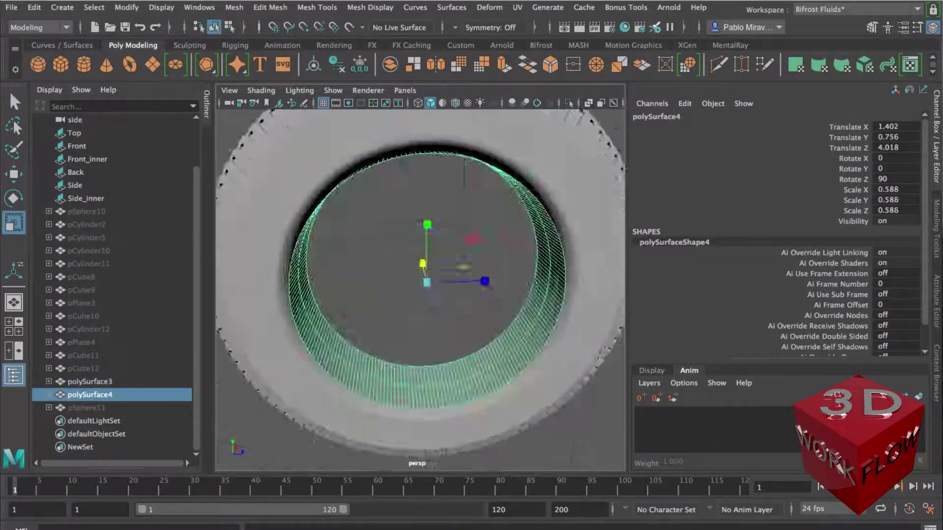
In side view, extrude a face of the polySurface4 tyre in Face mode.
{"action": "left_click", "coordinate": [273, 149]}
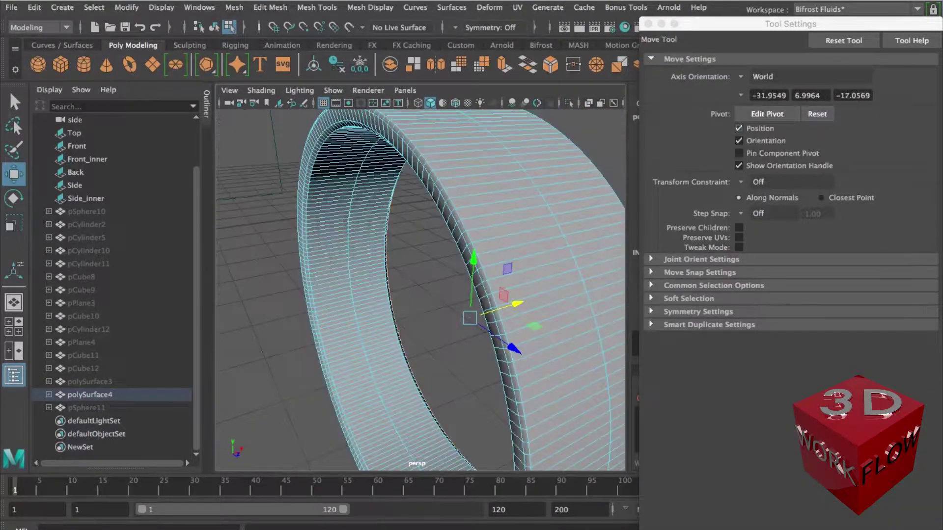
{"action": "right_click", "coordinate": [323, 157]}
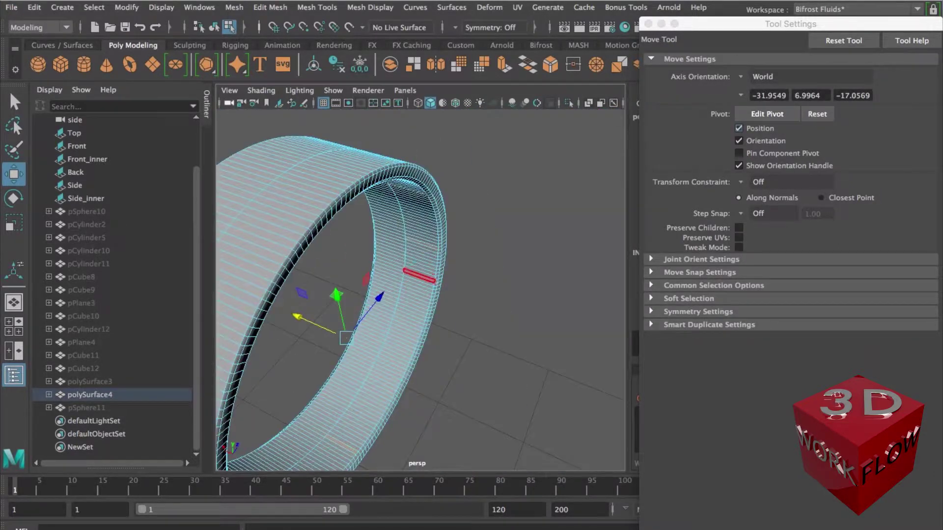
{"action": "key", "text": "ctrl+e"}
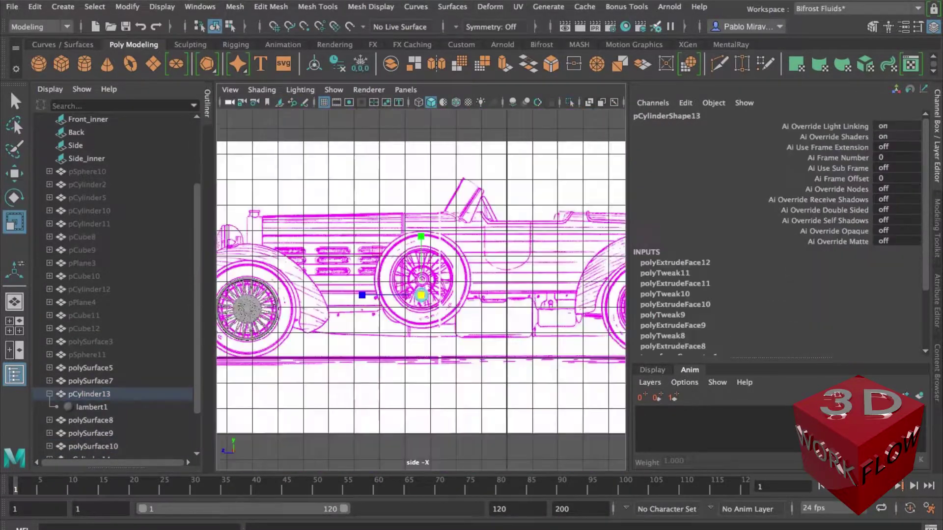
Zoom into the wheel hub with Scale Tool settings open and wireframe display.
{"action": "scroll", "coordinate": [424, 271], "scroll_direction": "up", "scroll_amount": 10}
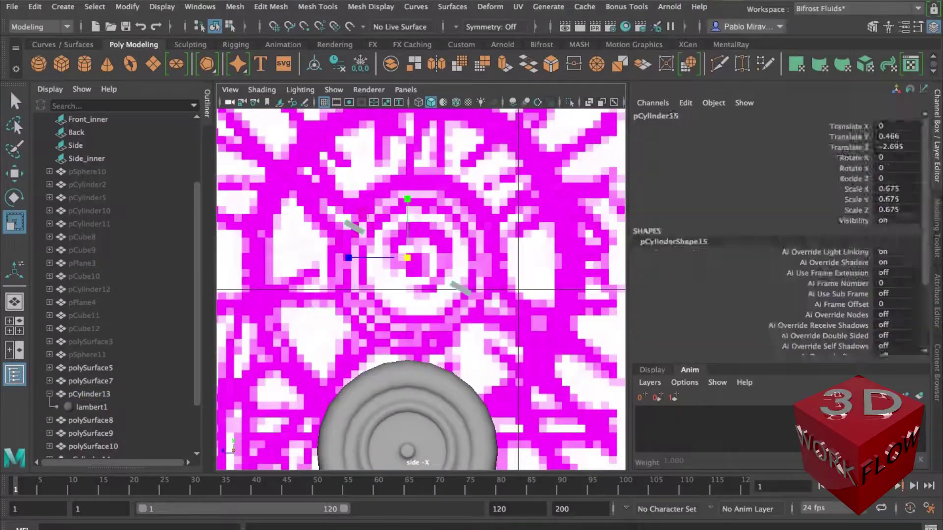
{"action": "double_click", "coordinate": [15, 222]}
{"action": "key", "text": "4"}
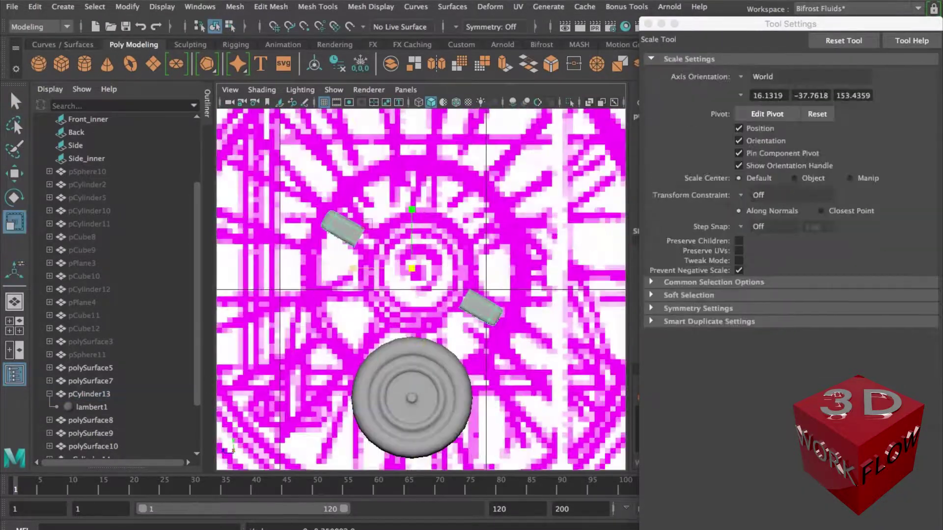
{"action": "scroll", "coordinate": [421, 290], "scroll_direction": "up", "scroll_amount": 3}
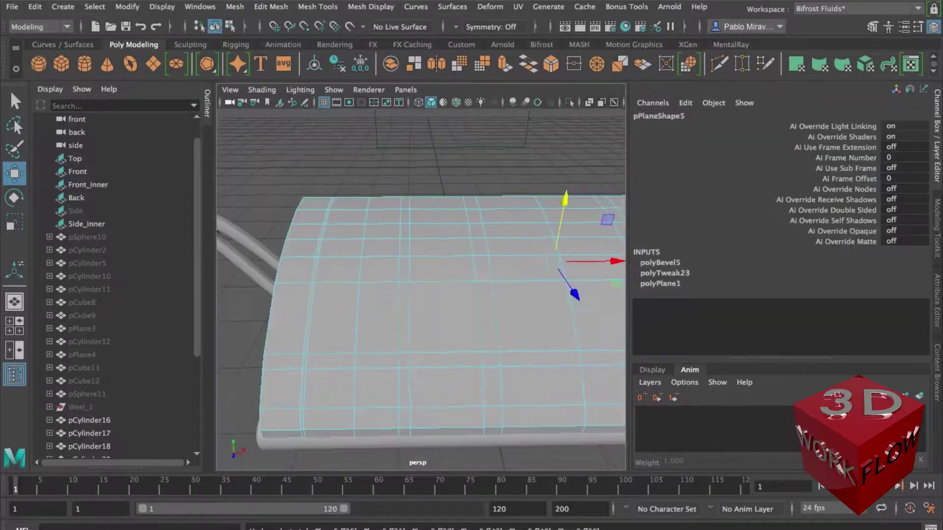
Switch to the Scale tool for the selected object.
{"action": "key", "text": "r"}
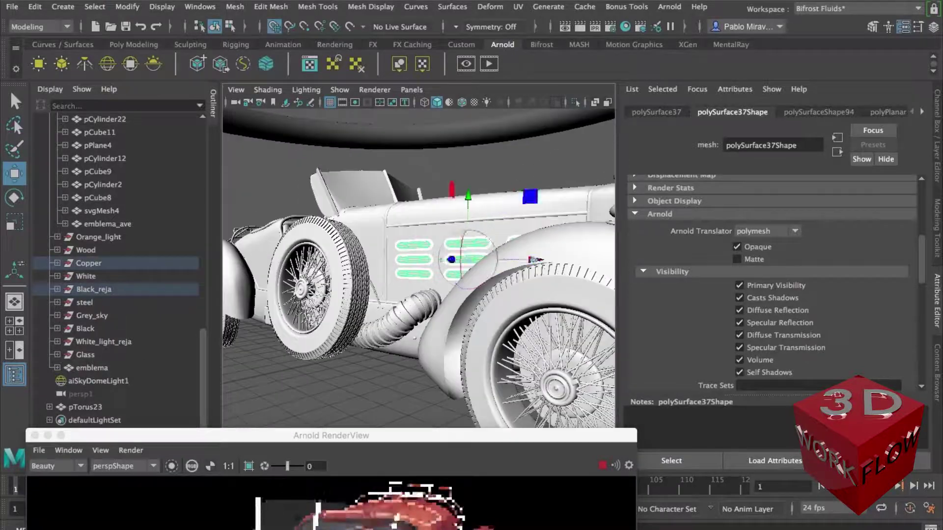
{"action": "key", "text": "r"}
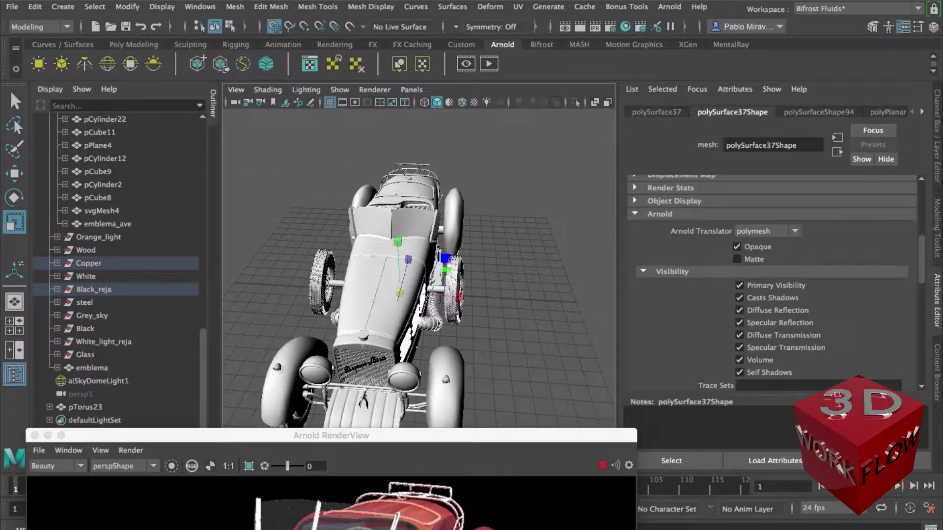